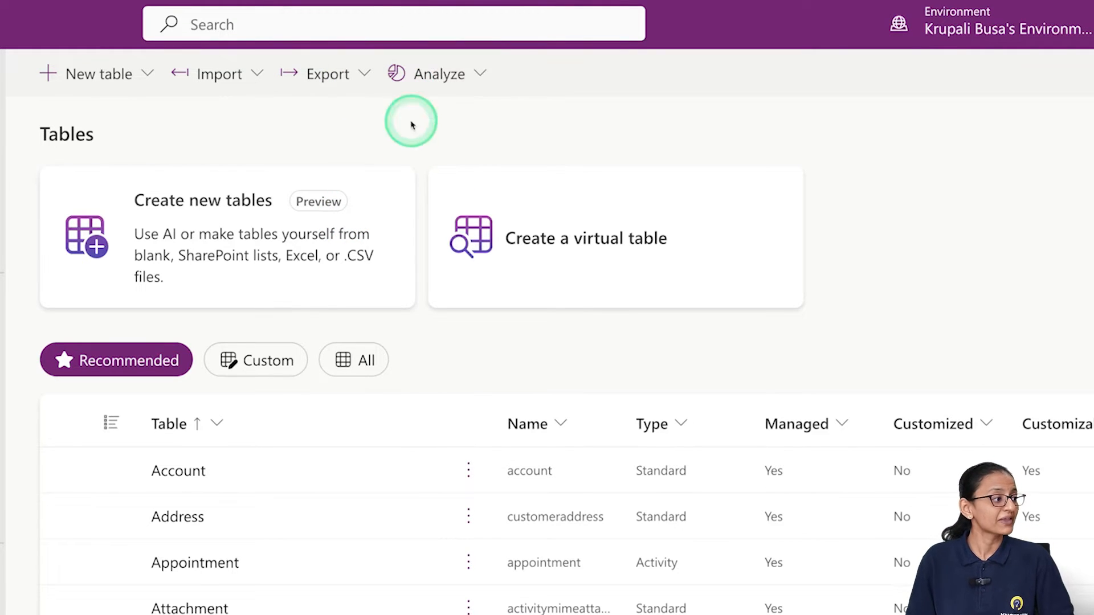
Step: Scroll through the Your apps list, then open the New table dropdown
scroll(261, 391, "down", 4)
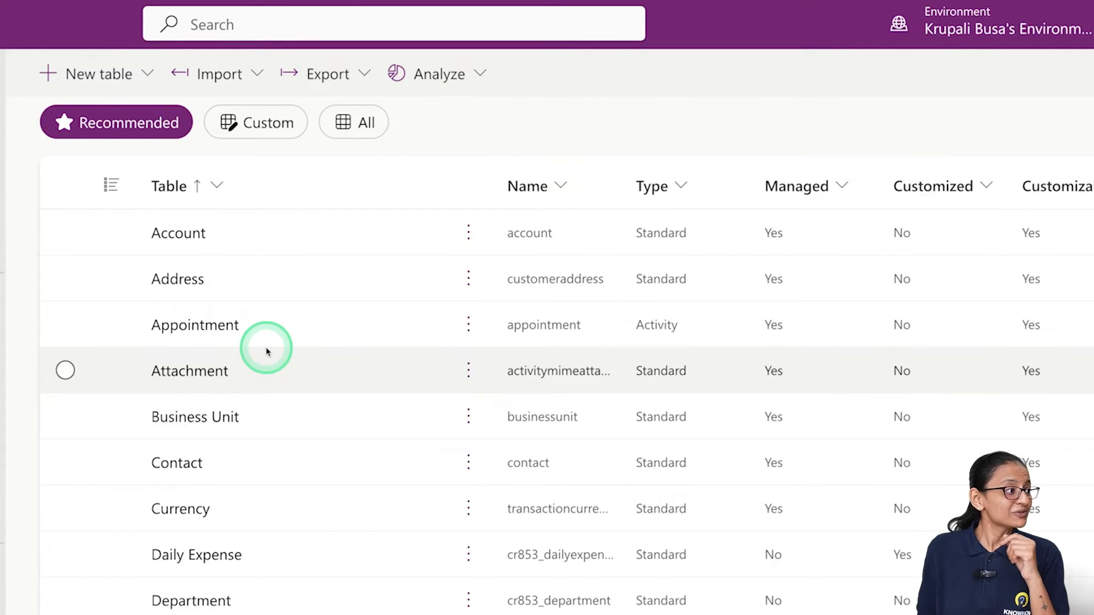
scroll(147, 336, "up", 1)
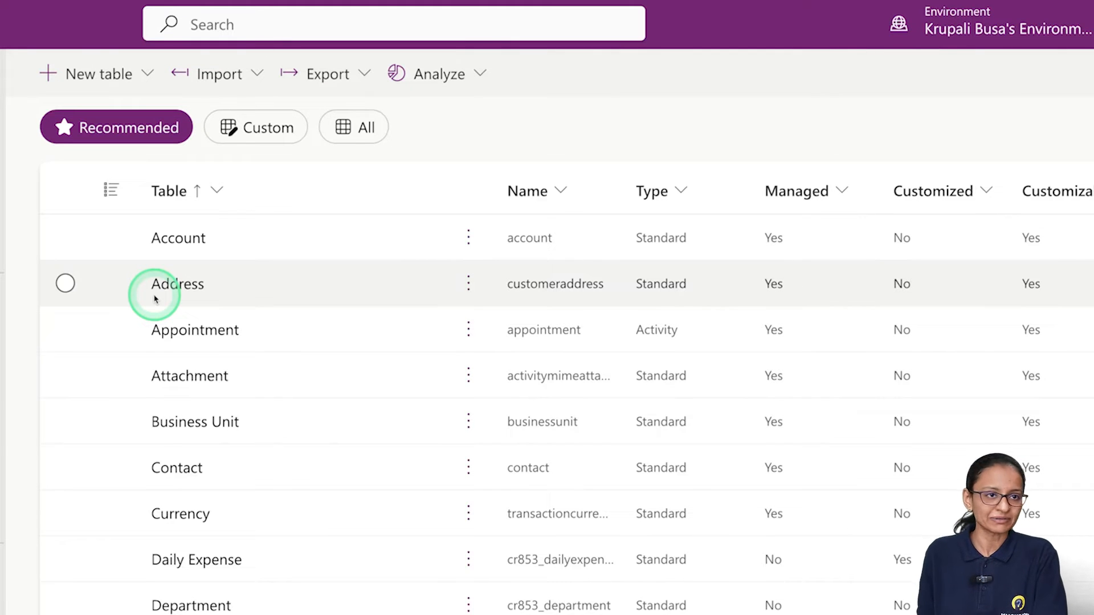
left_click(59, 84)
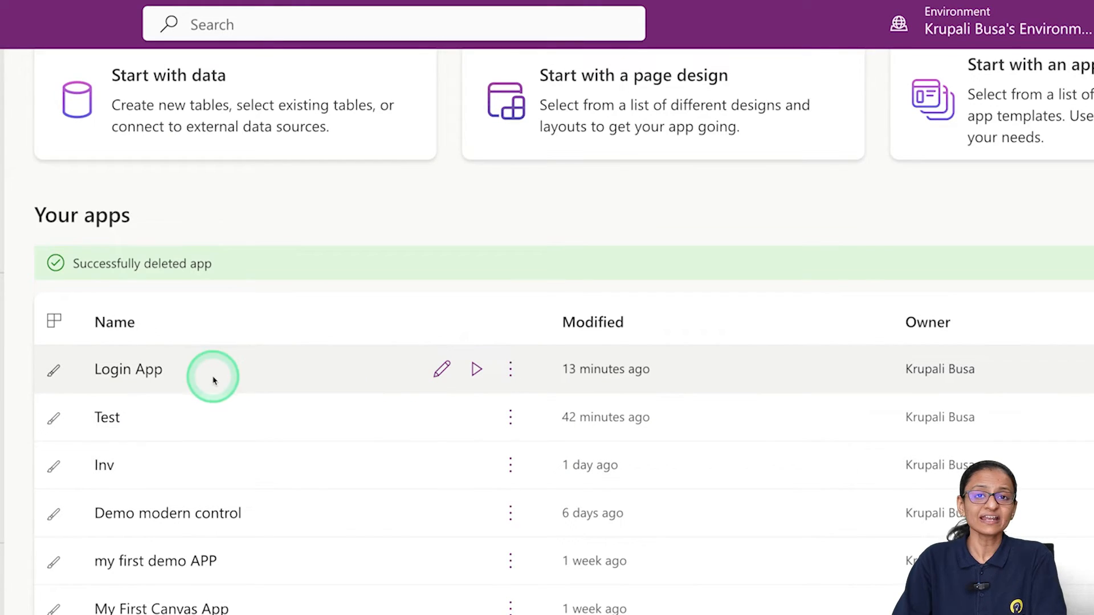
Step: Open Login App in Studio and view the Login Apps table rows via Edit data
left_click(440, 381)
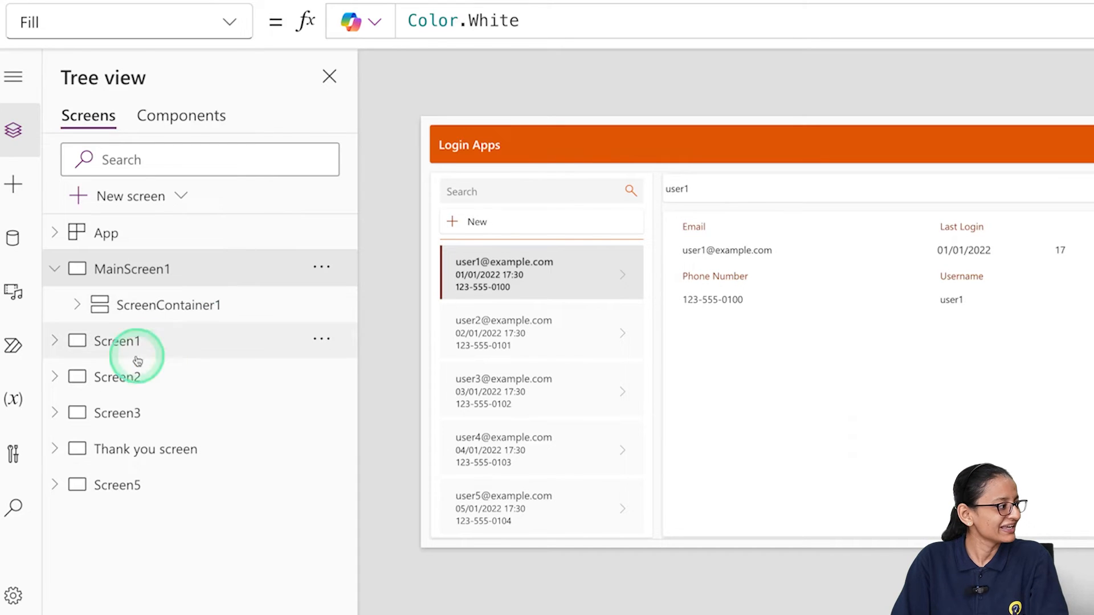
left_click(23, 251)
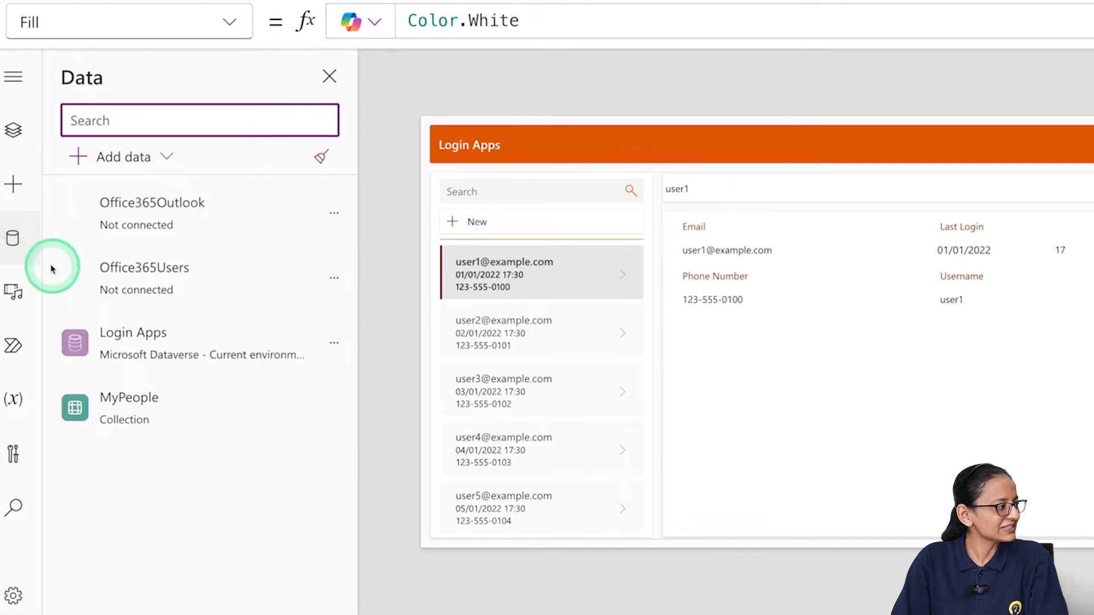
mouse_move(83, 348)
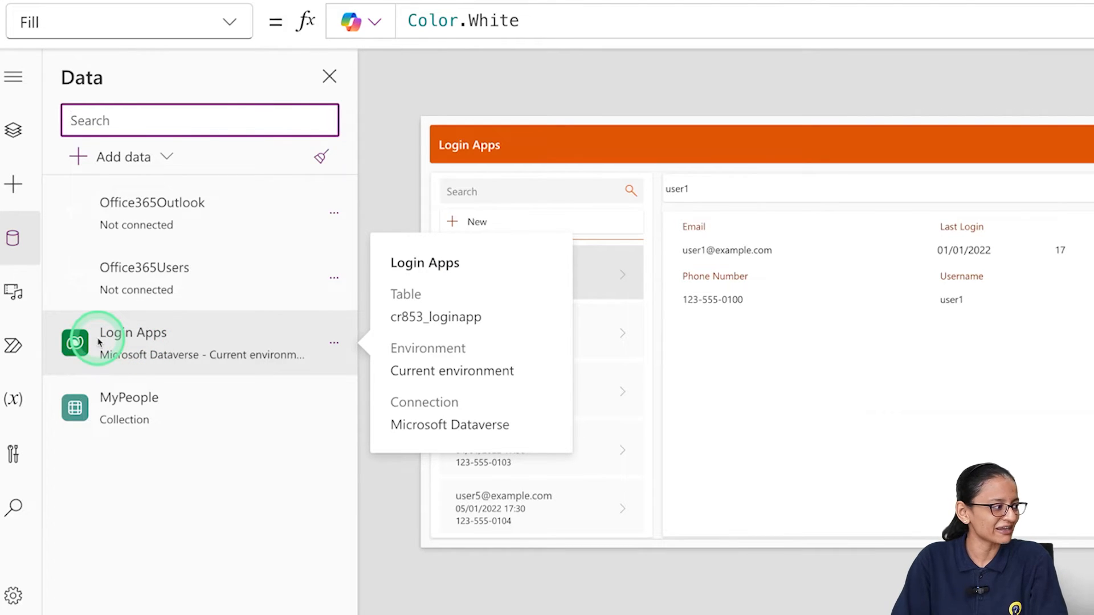
left_click(332, 346)
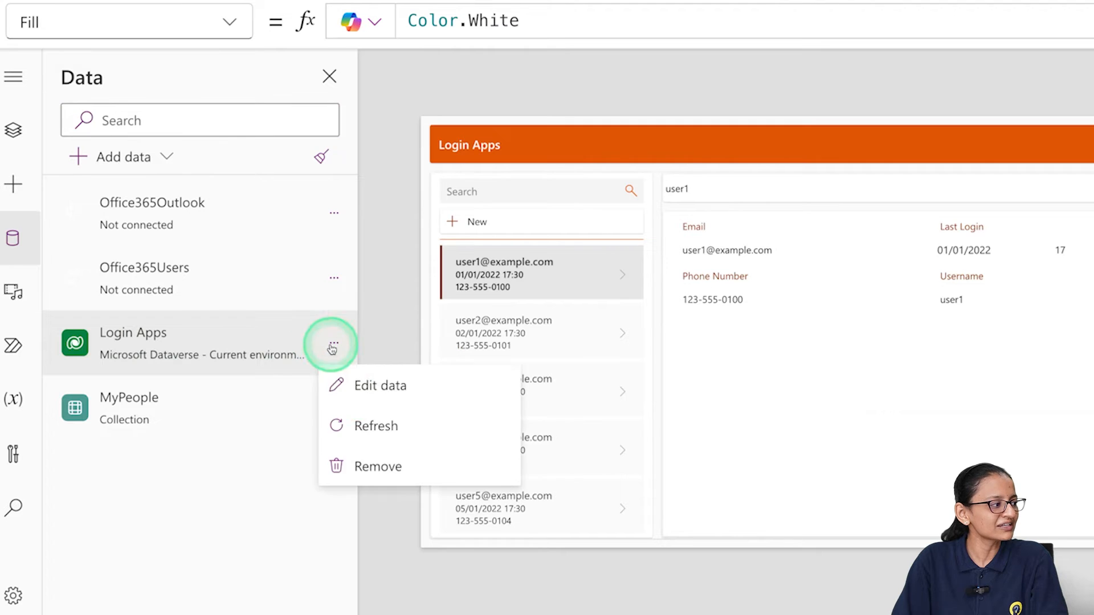
left_click(361, 387)
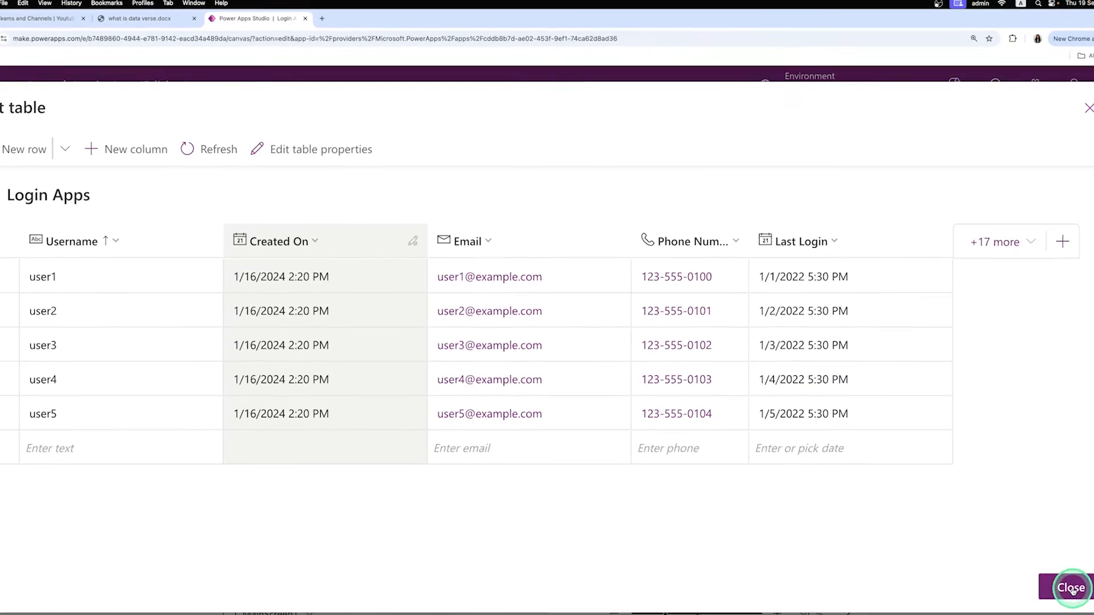
Step: Close the Login Apps table and begin adding a new data source
left_click(1071, 589)
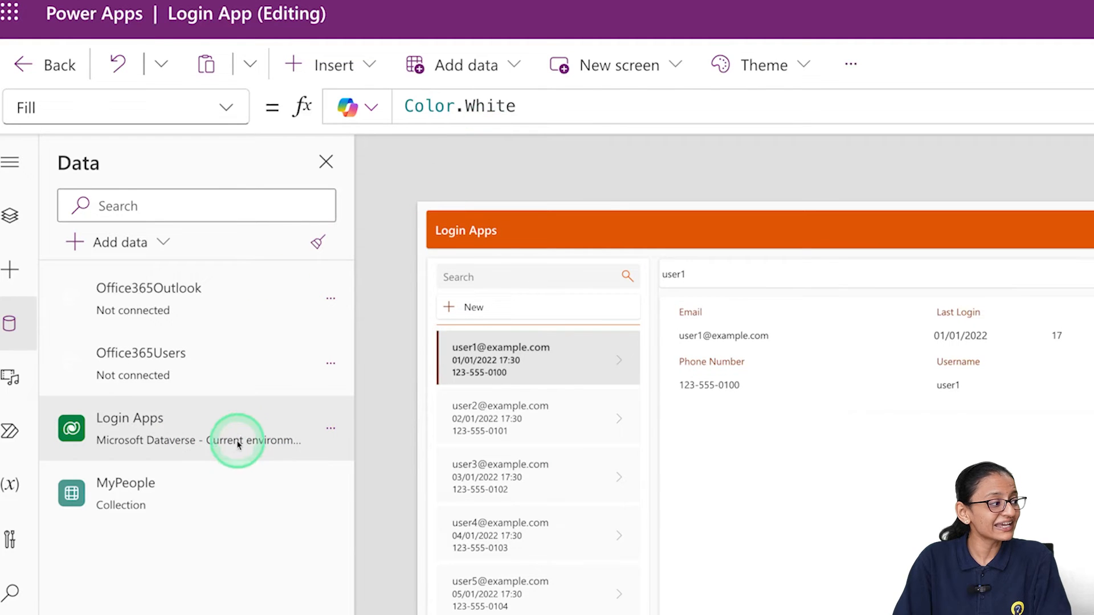
mouse_move(232, 455)
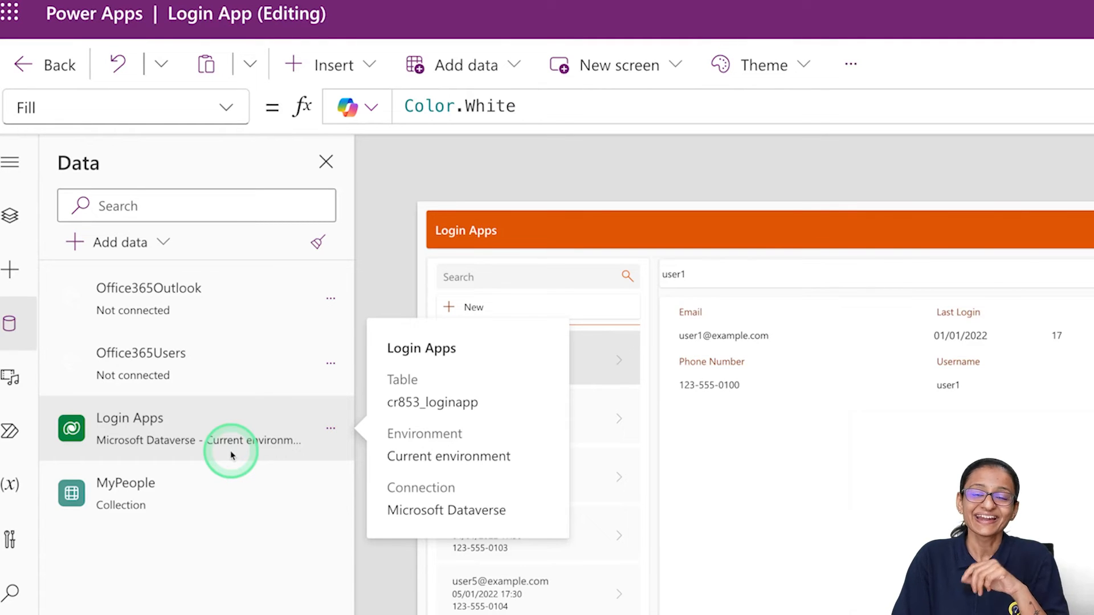
left_click(75, 244)
Step: Search 'Student' and add the Student Registrations table to Login App
left_click(253, 239)
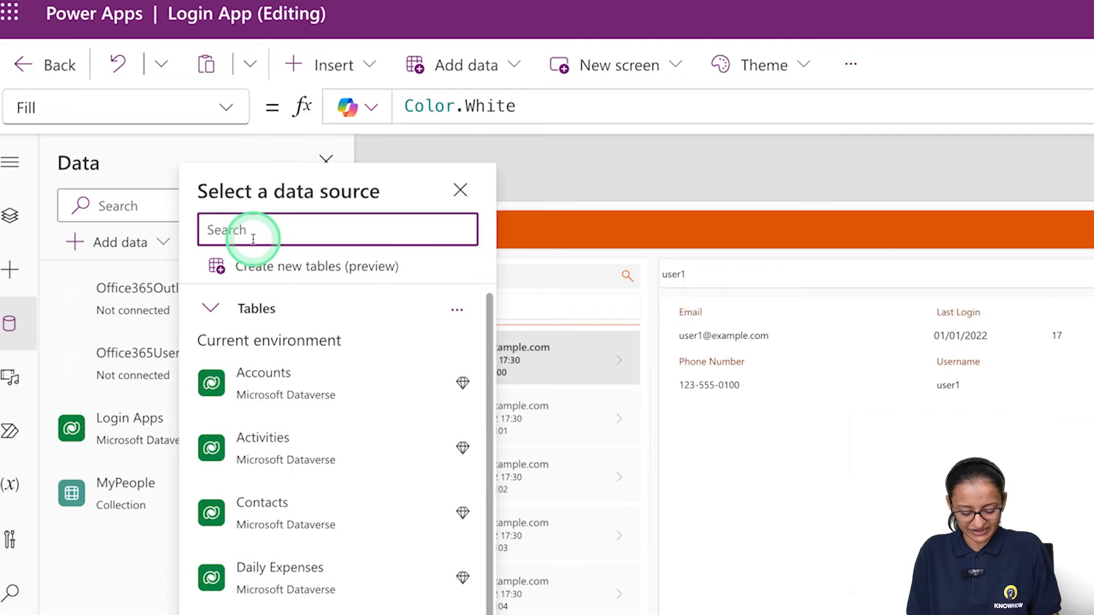
type("Student")
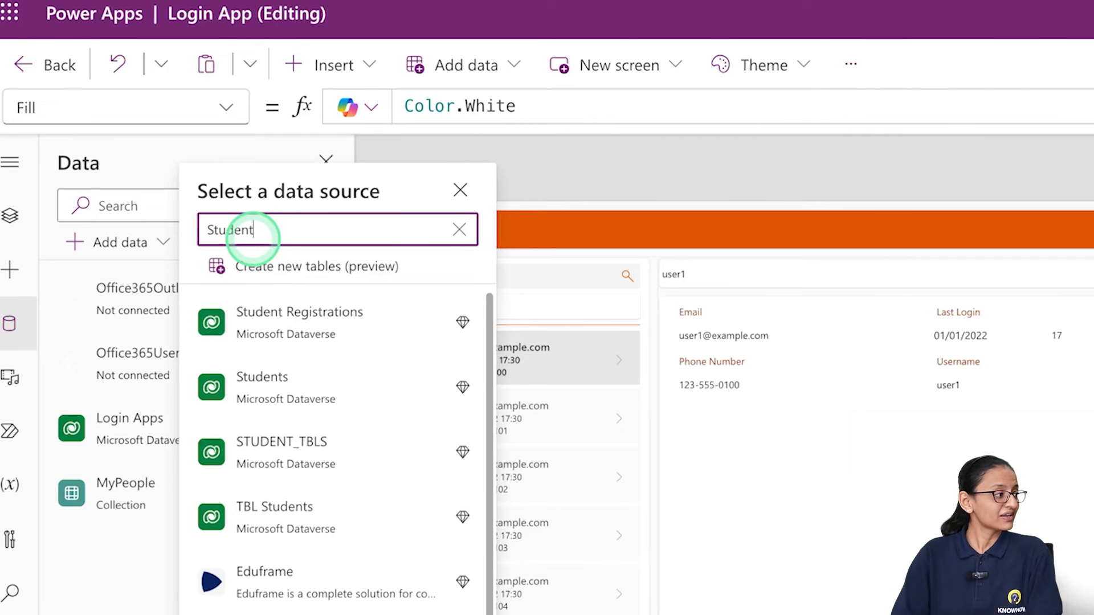
left_click(295, 327)
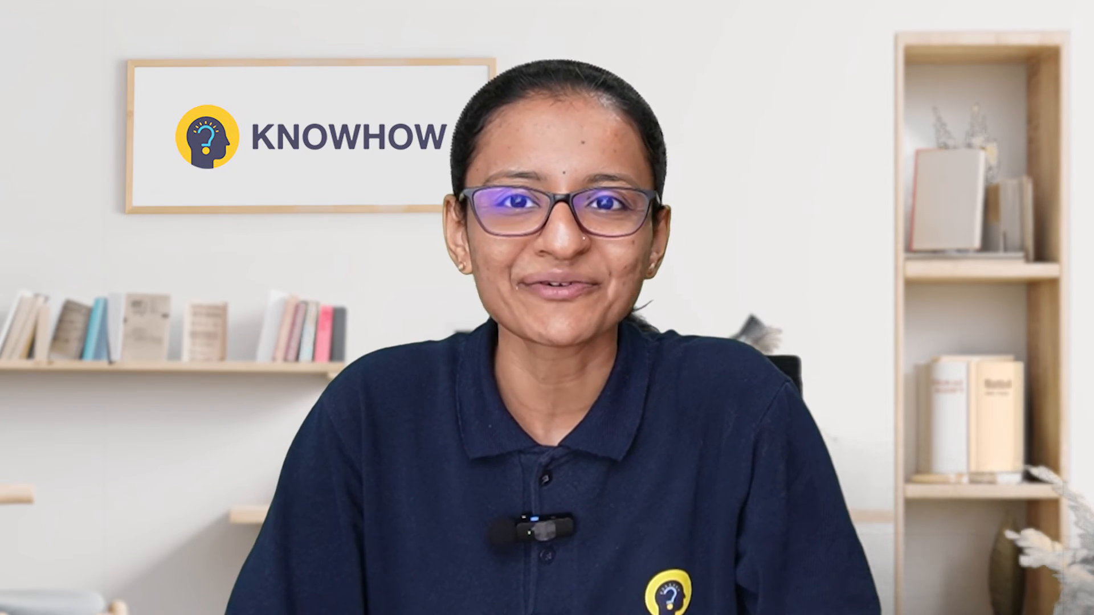
Step: From Home, go to Create and start an app from the Dataverse tile
left_click(79, 116)
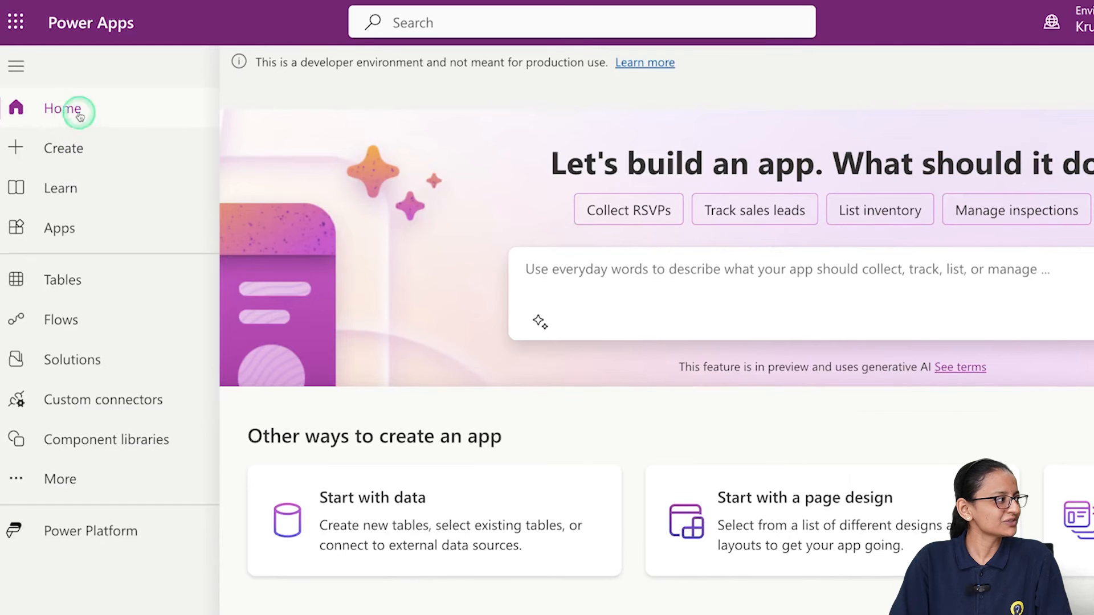
left_click(67, 151)
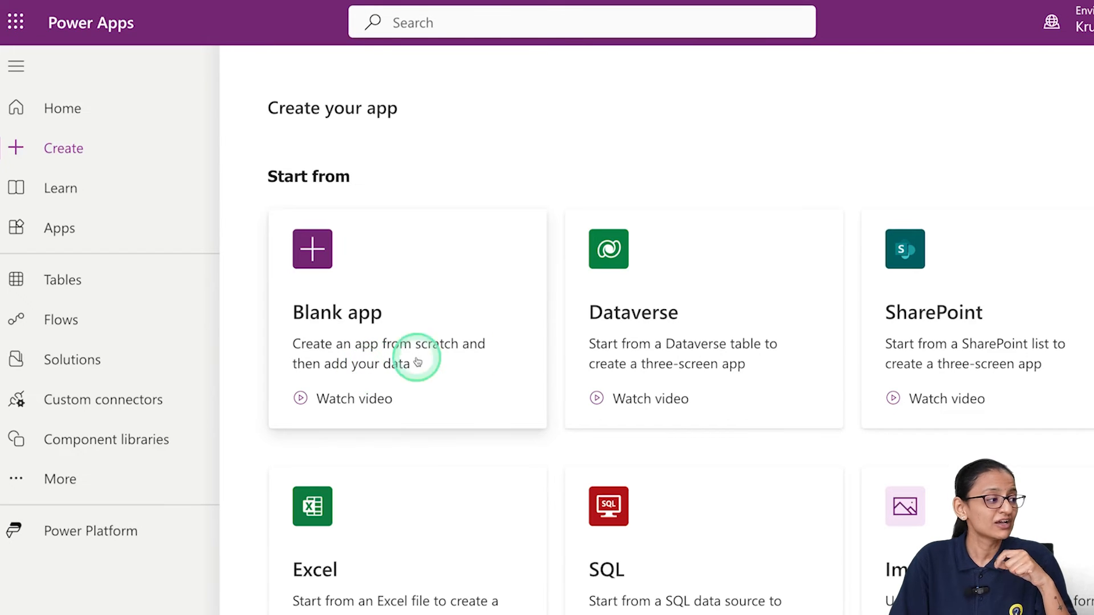
left_click(665, 311)
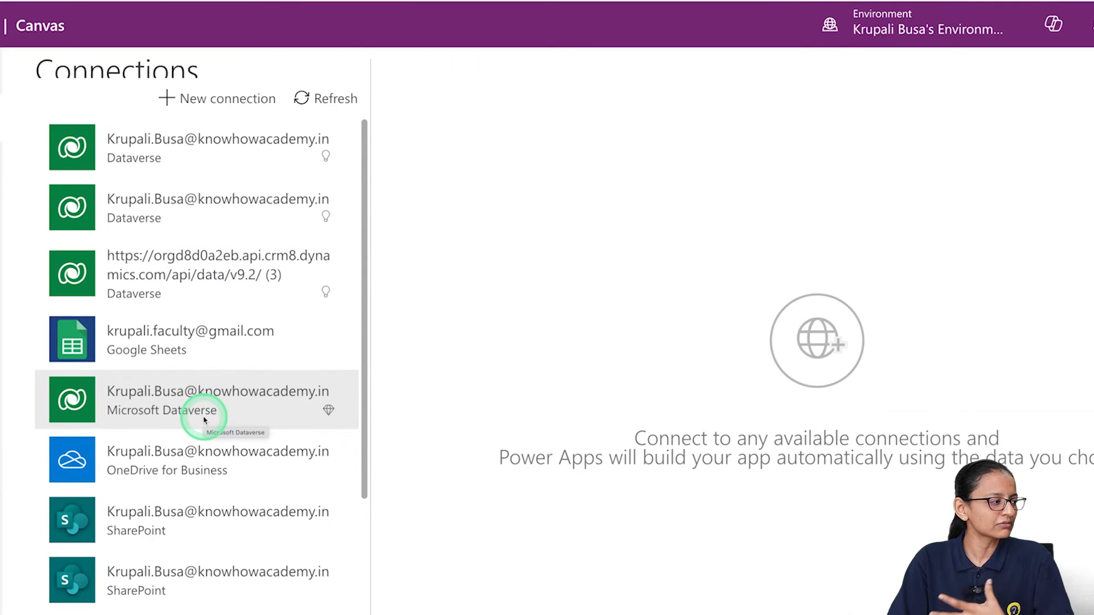
Step: Pick the Microsoft Dataverse connection and connect the Accounts table to generate the app
left_click(216, 409)
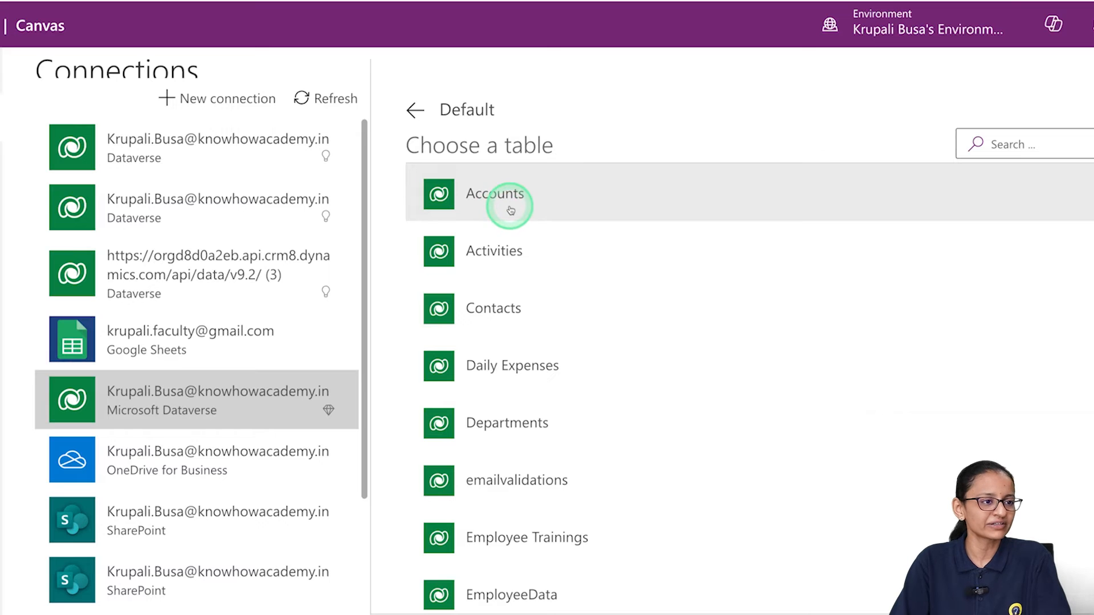
scroll(549, 295, "down", 15)
scroll(551, 300, "up", 5)
scroll(550, 299, "up", 10)
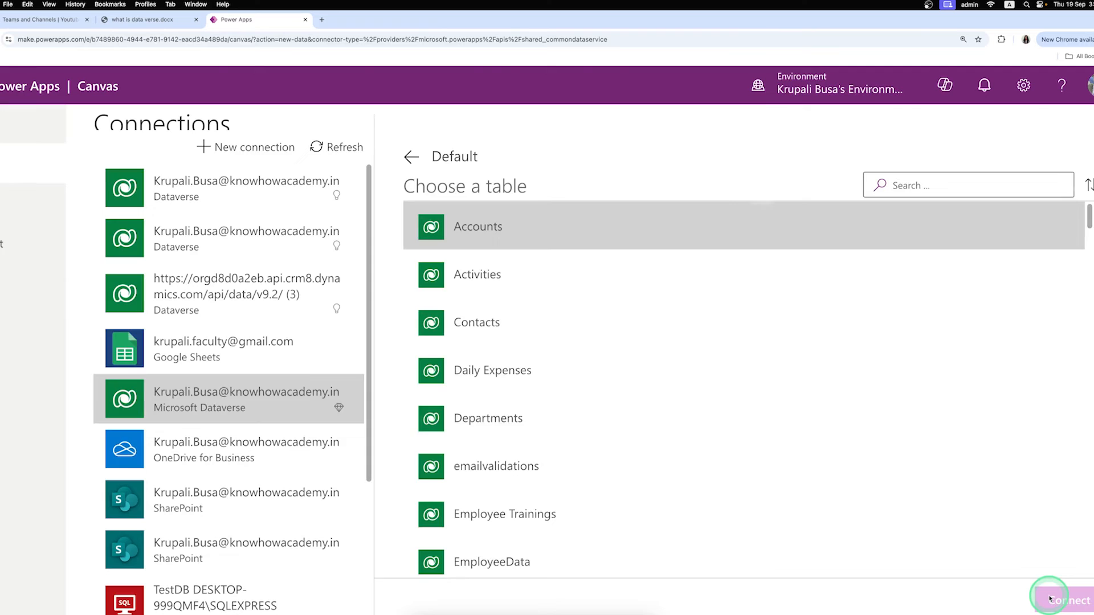
left_click(1051, 600)
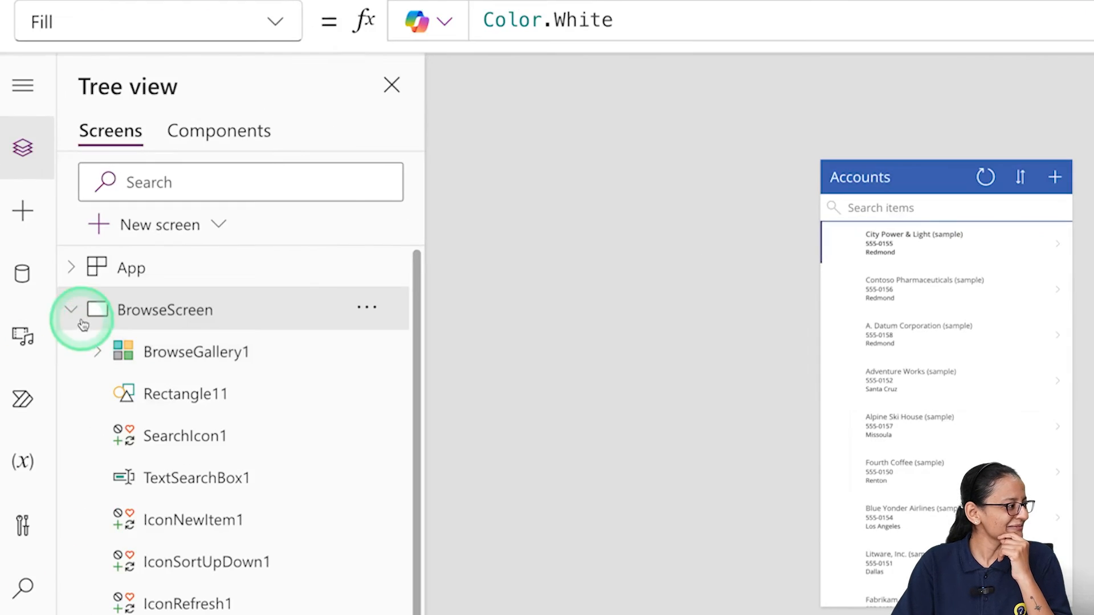
Step: Collapse BrowseScreen in Tree view and save the app under the name 'DVAPP'
left_click(77, 312)
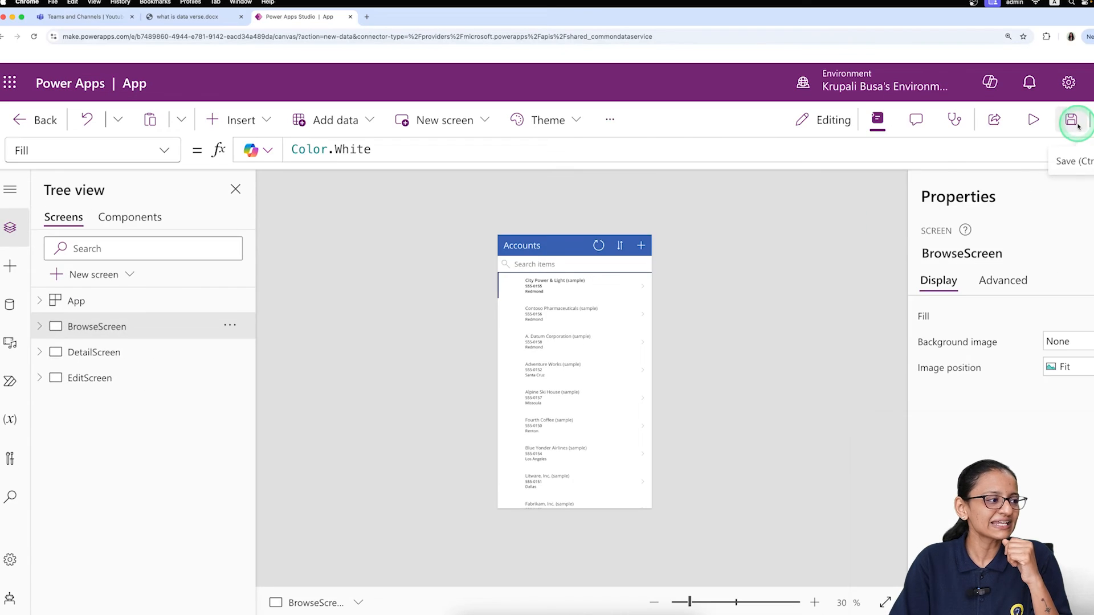
left_click(1071, 120)
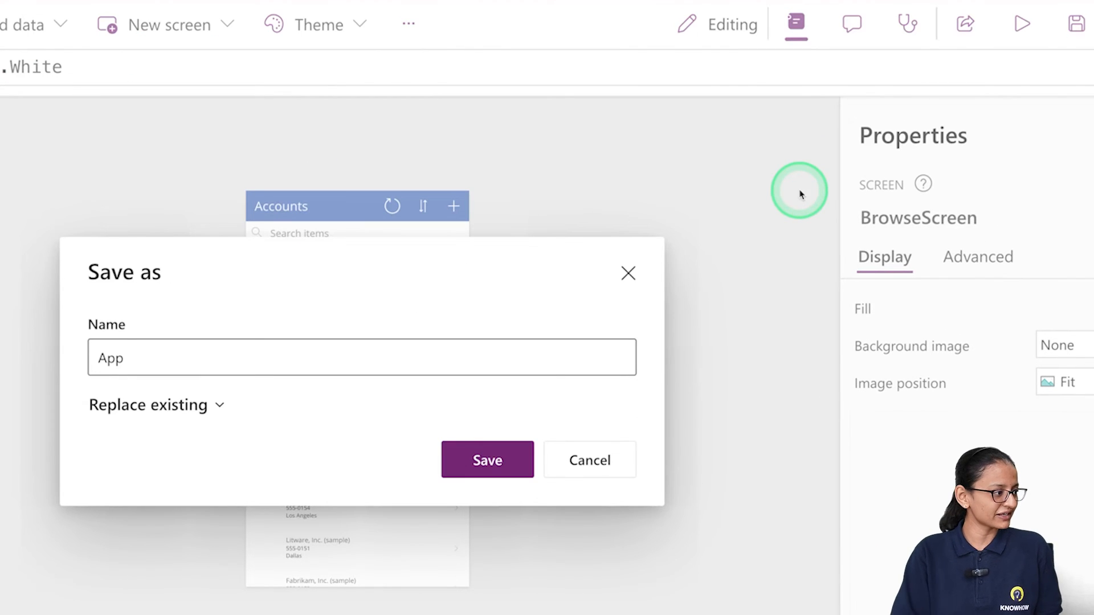
left_click(230, 368)
type("DVAPP")
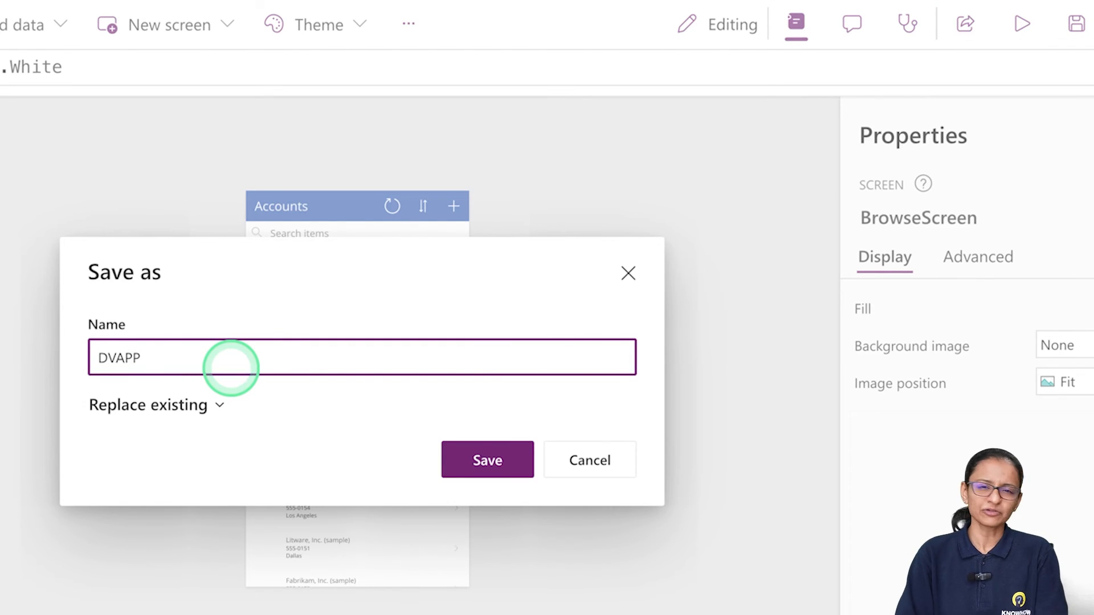
left_click(486, 466)
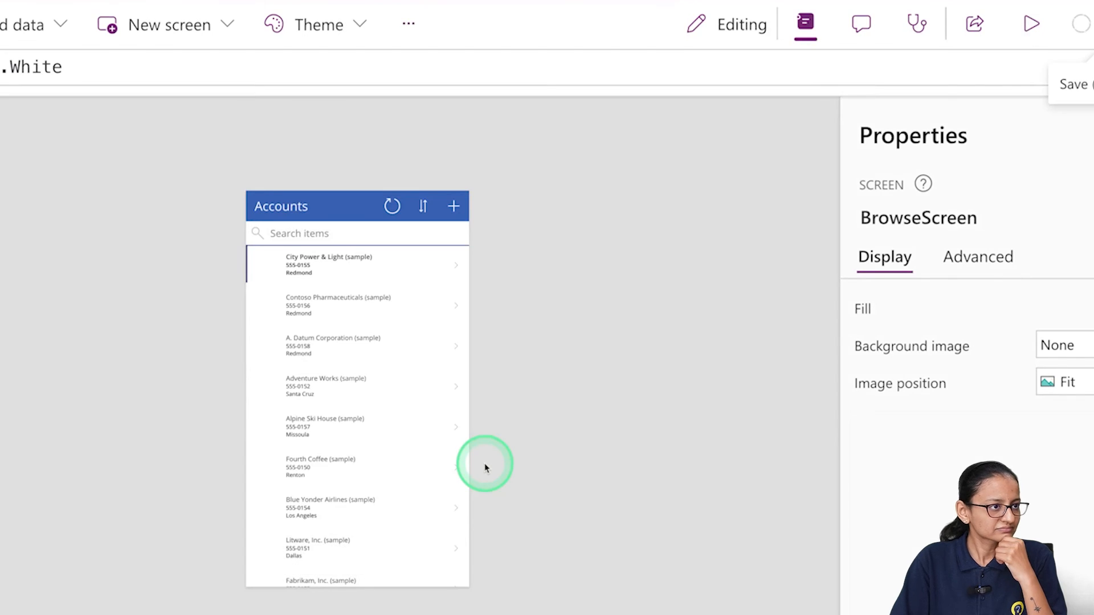
Step: Preview the app and toggle the account list's sort order back and forth
left_click(1030, 24)
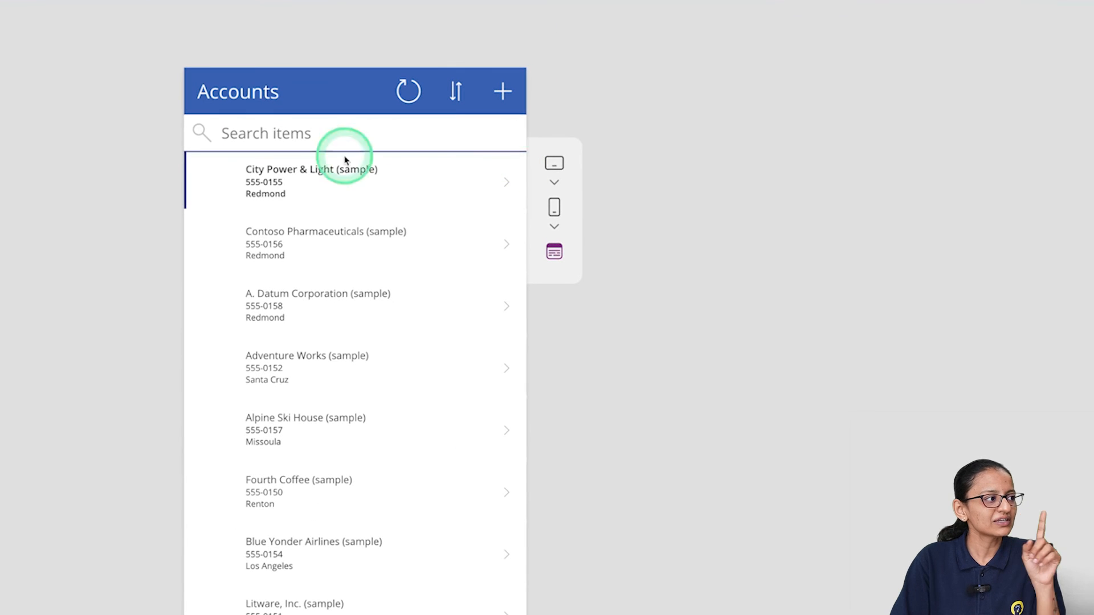
left_click(456, 97)
left_click(455, 97)
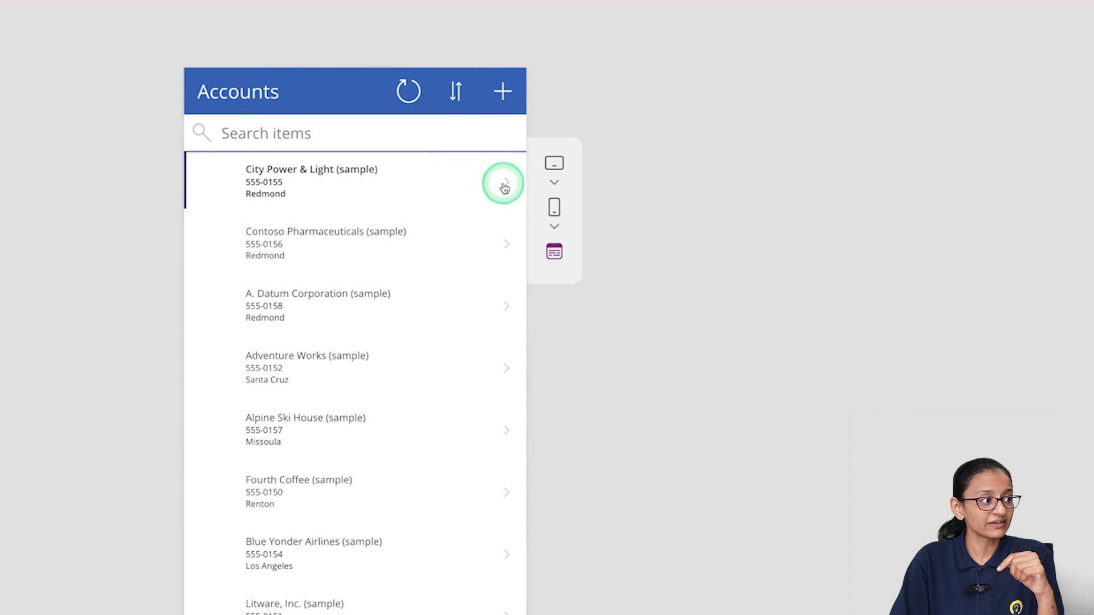
Step: Edit City Power & Light's city to Redmond 1234 and submit the change
left_click(504, 187)
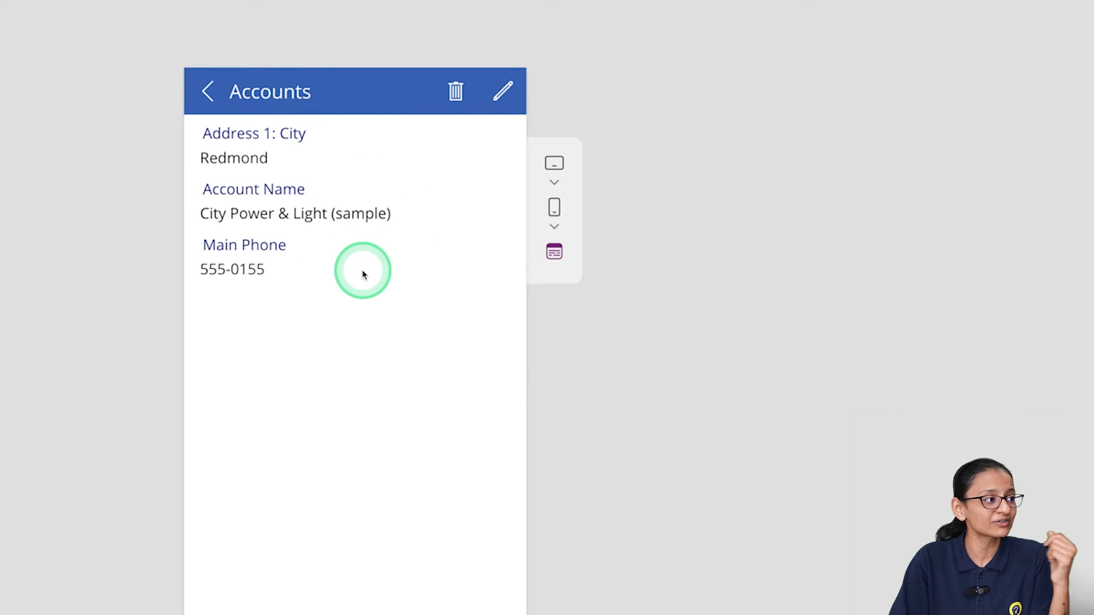
left_click(501, 92)
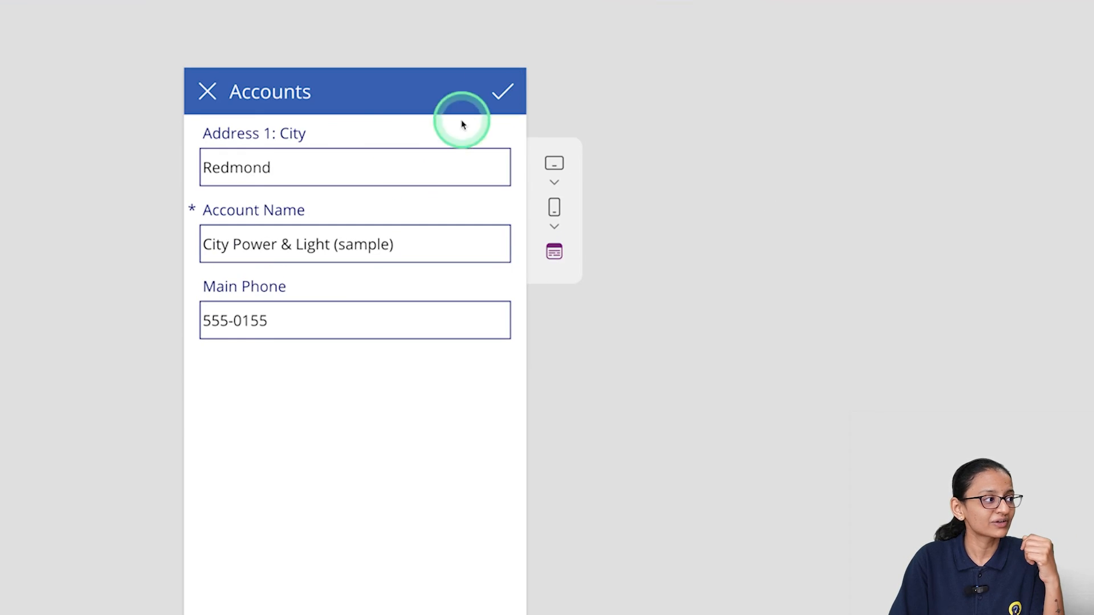
left_click(322, 168)
type("1234")
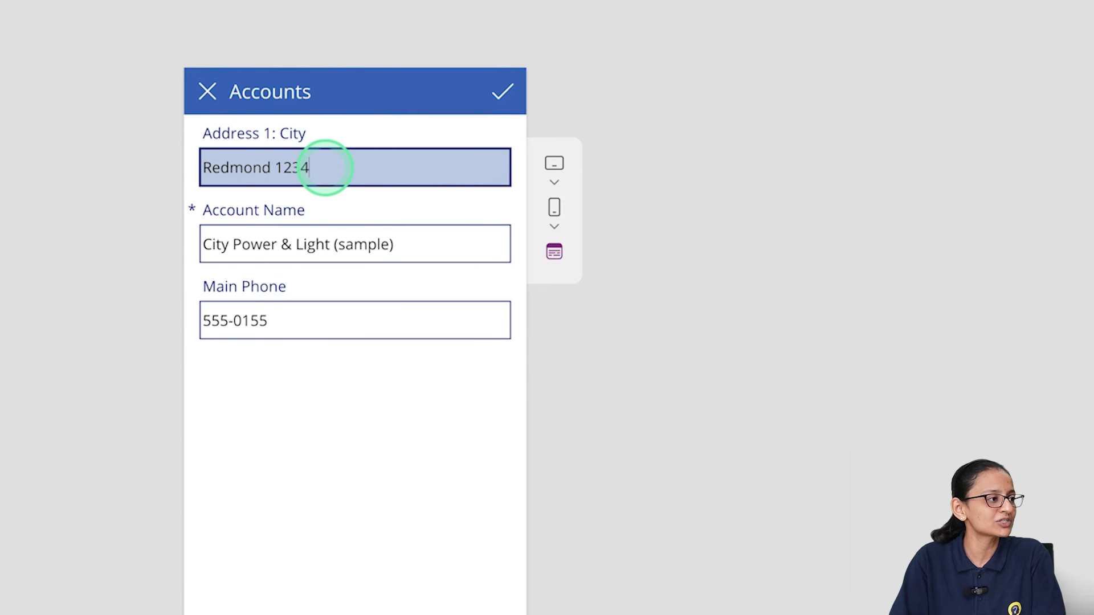
left_click(500, 101)
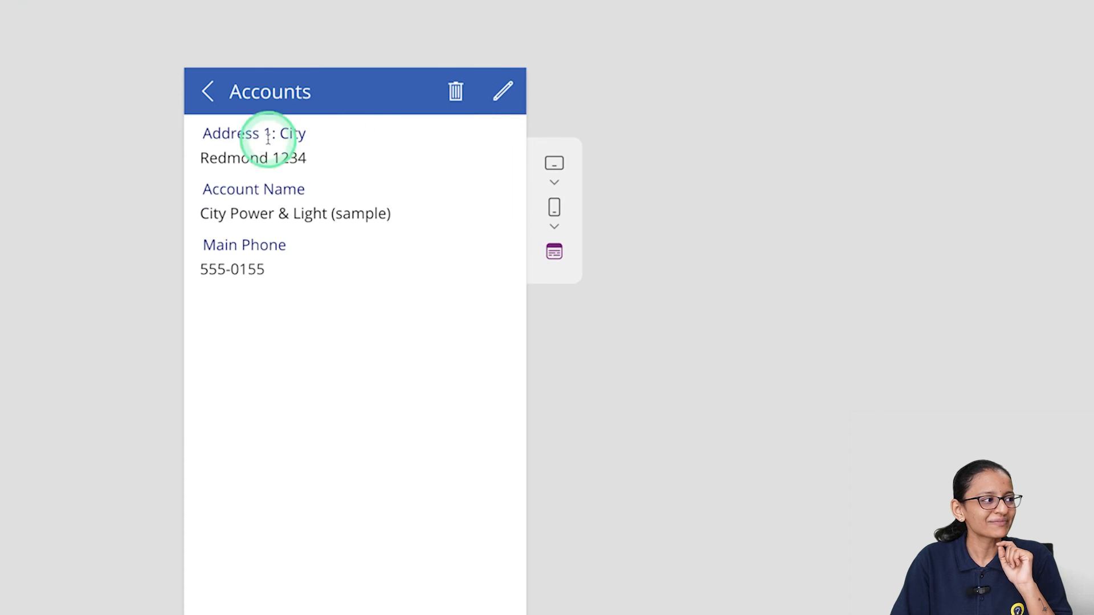
Step: Return to the account list, try the new-account form, then exit preview
left_click(208, 92)
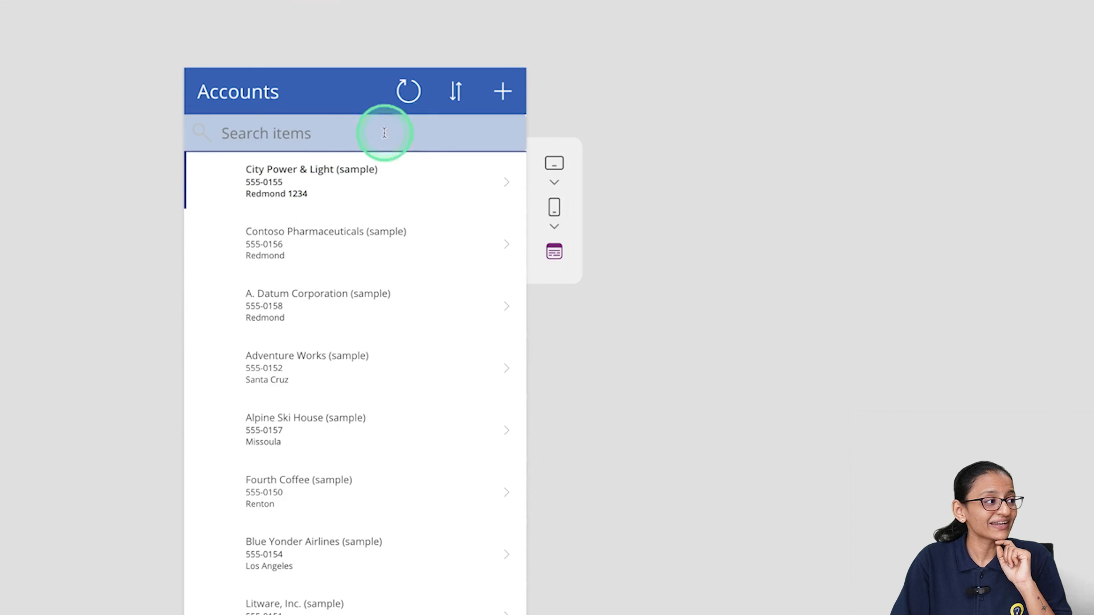
left_click(498, 93)
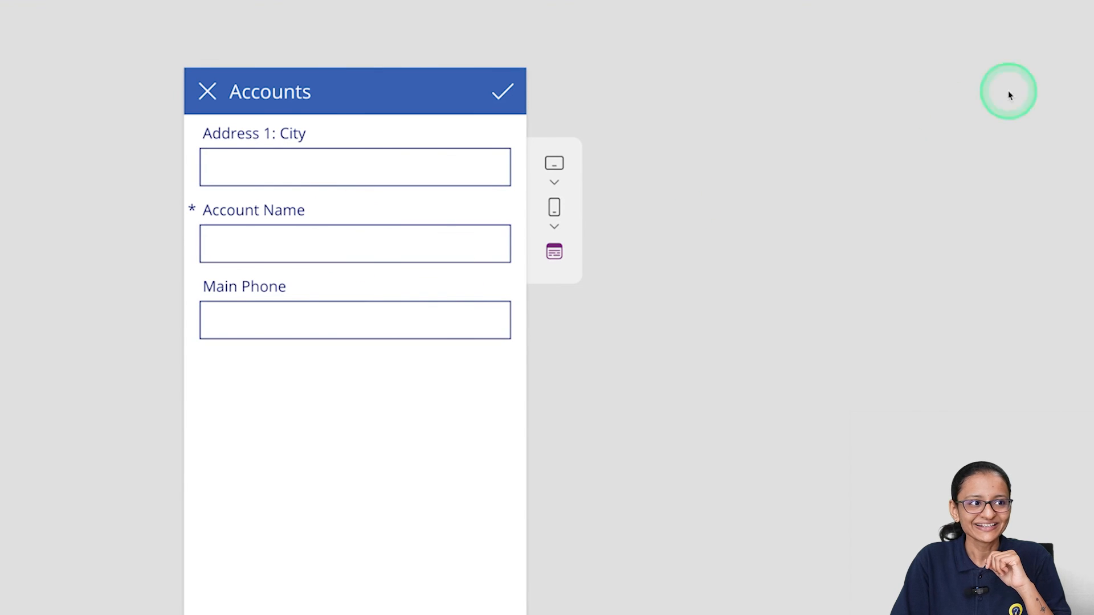
key("Escape")
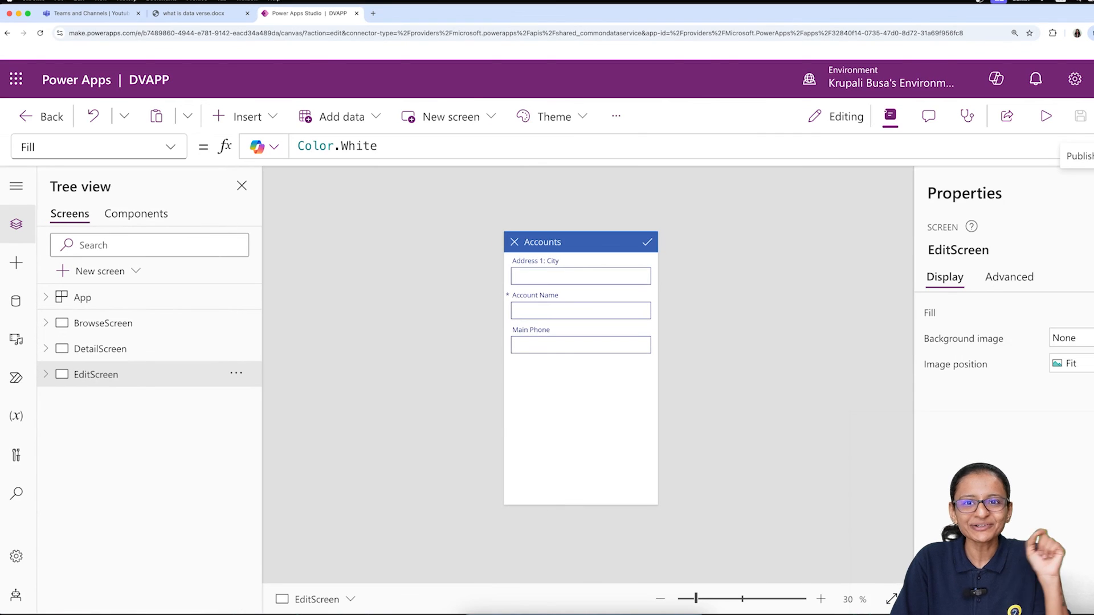